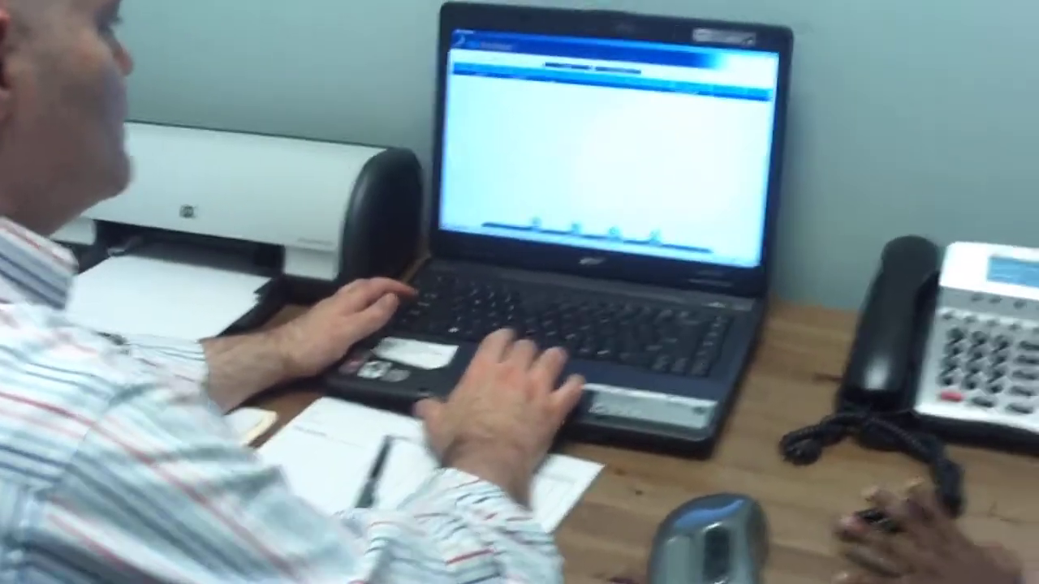
Leave the white start page to show the patient records list.
key(Return)
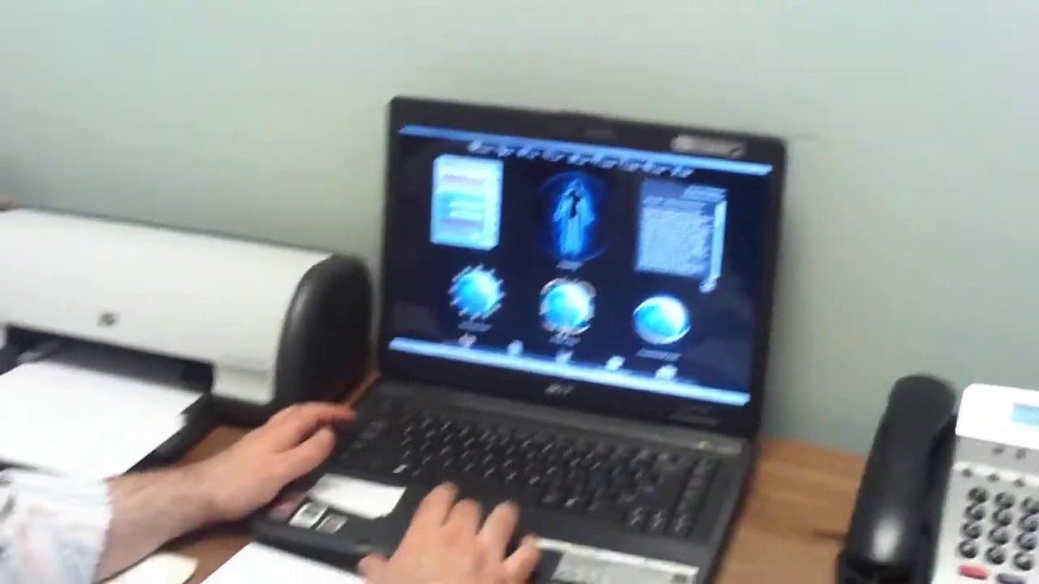
Open the scan as a body model and view the full-body, skeleton and numbered torso close-up.
key(Return)
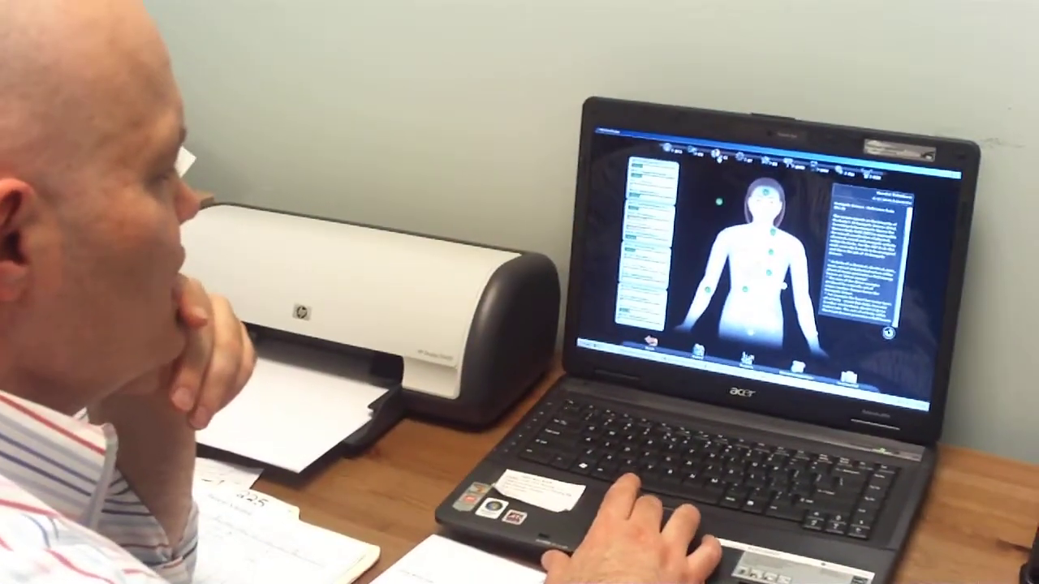
click(661, 228)
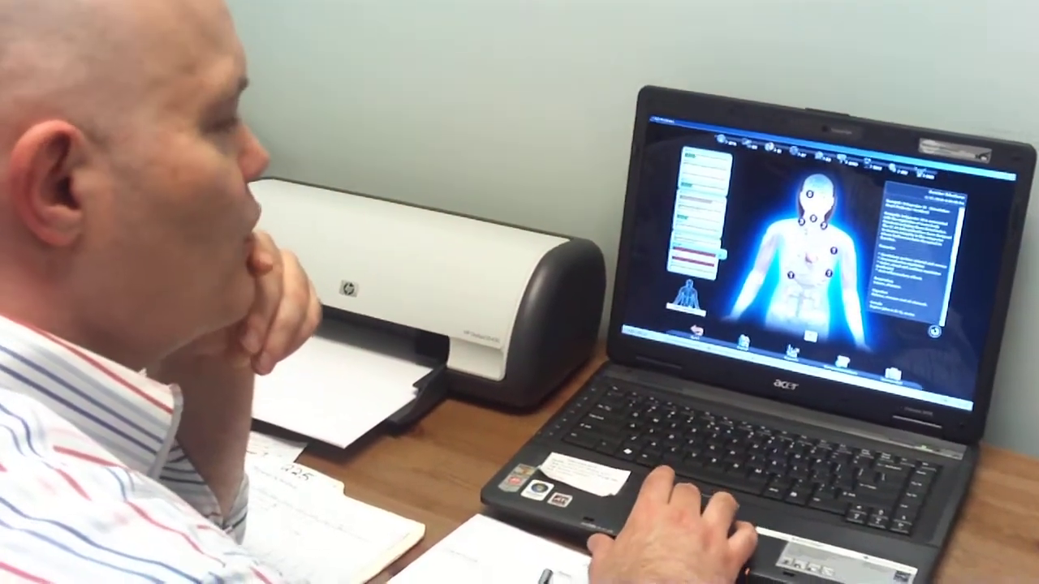
click(792, 211)
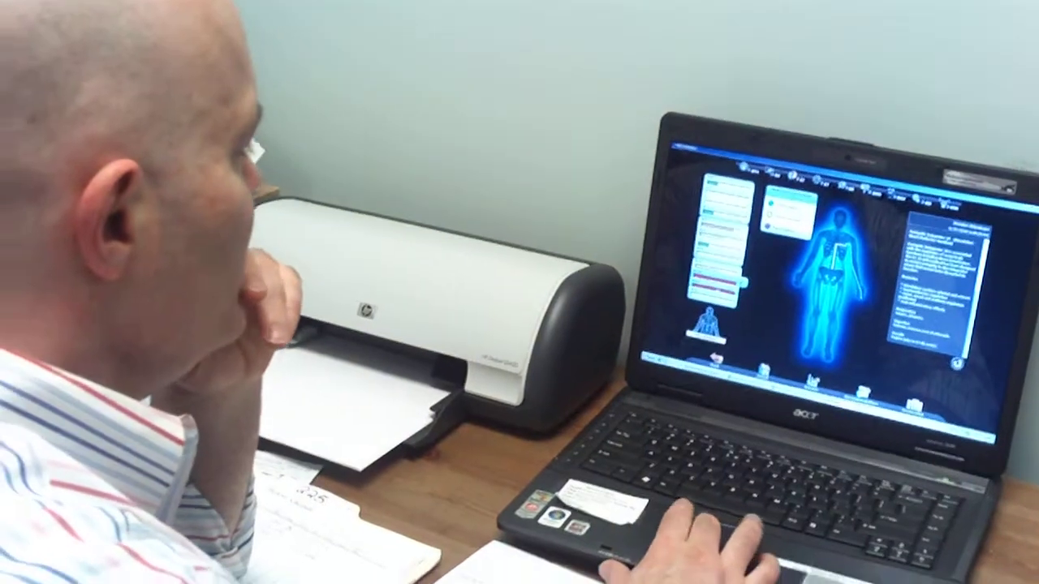
click(776, 215)
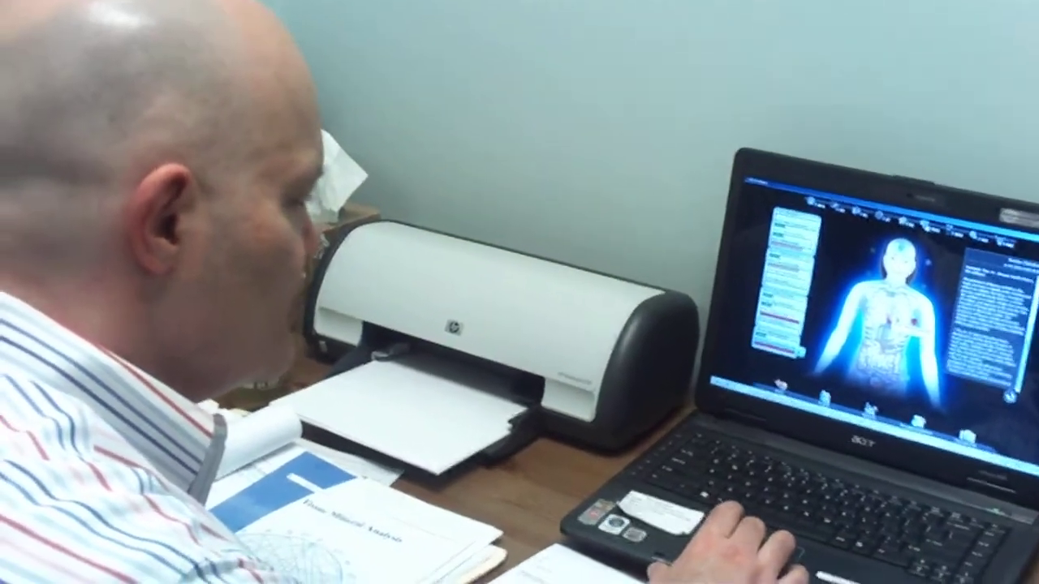
Advance past the four-card results overview to the illustrated results panels.
key(Return)
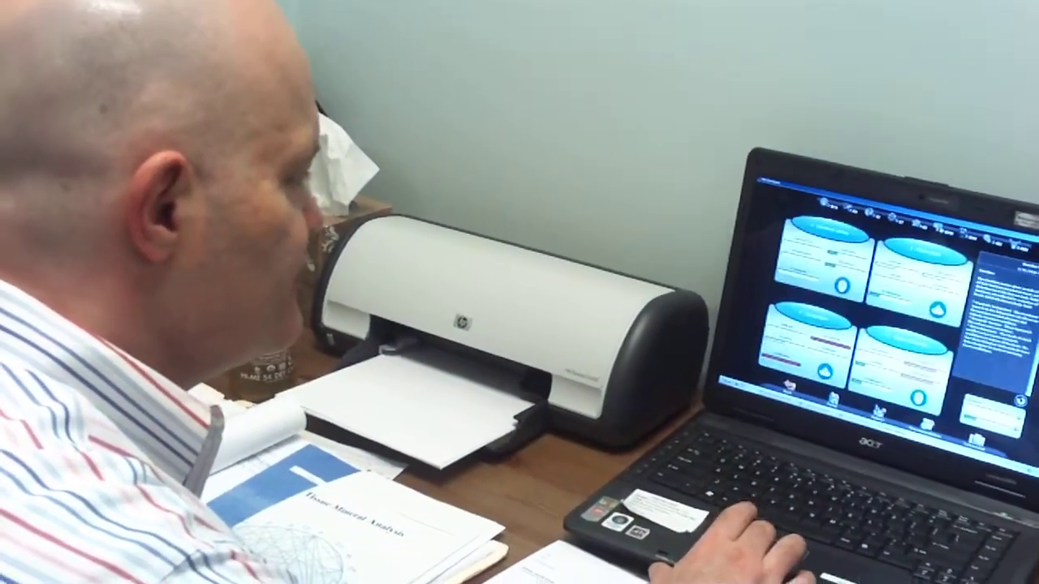
key(Return)
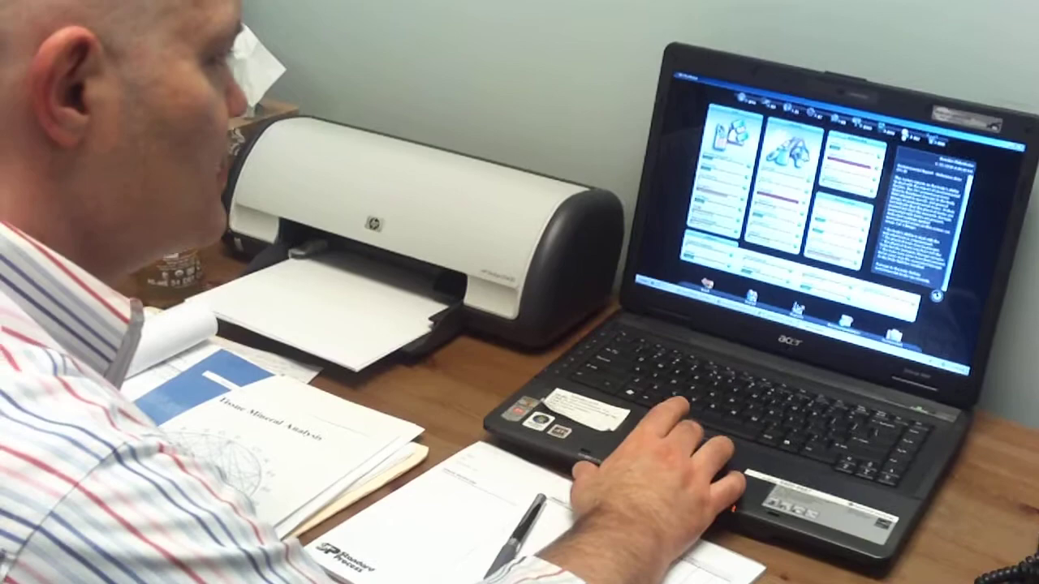
Close the picture panels and expand the readings into the full colour-coded table.
key(Escape)
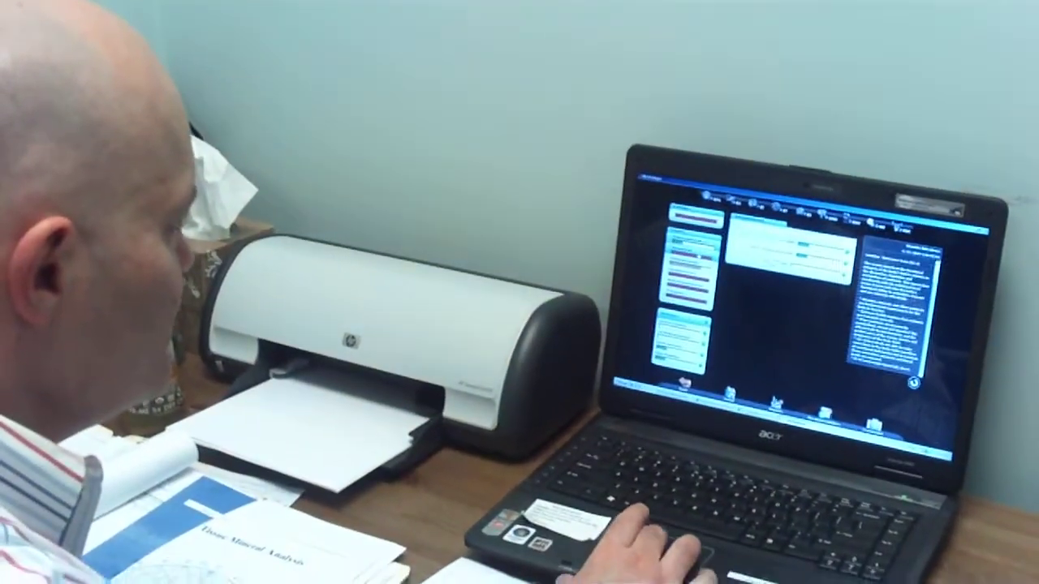
click(787, 235)
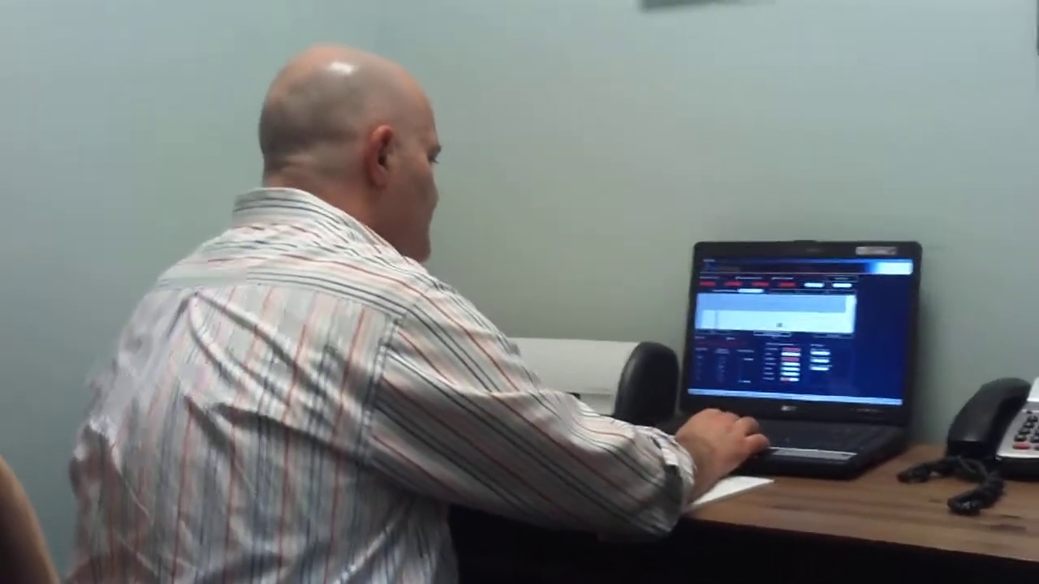
Open the file list window over the summary data screen.
key(Return)
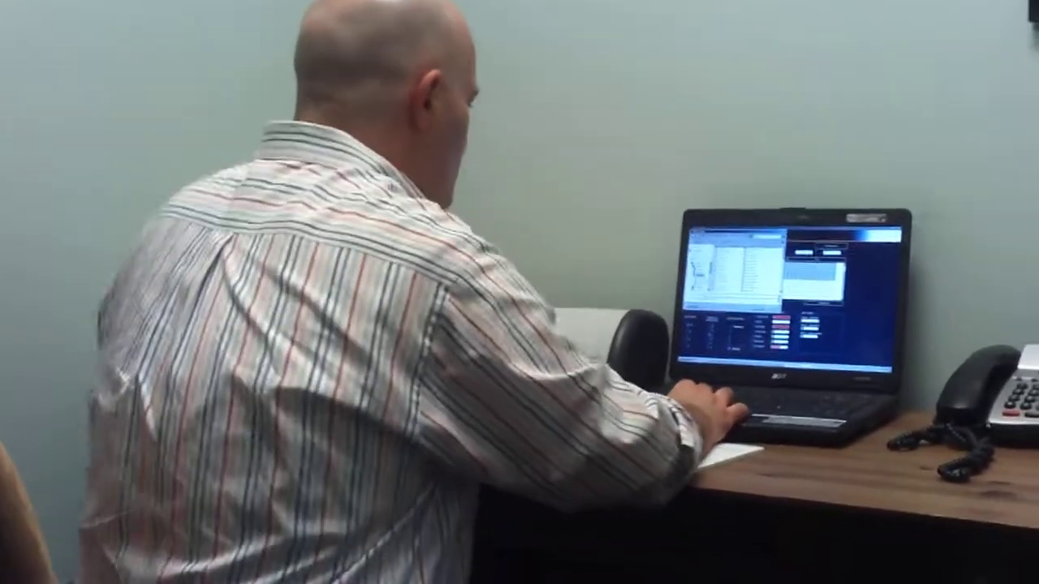